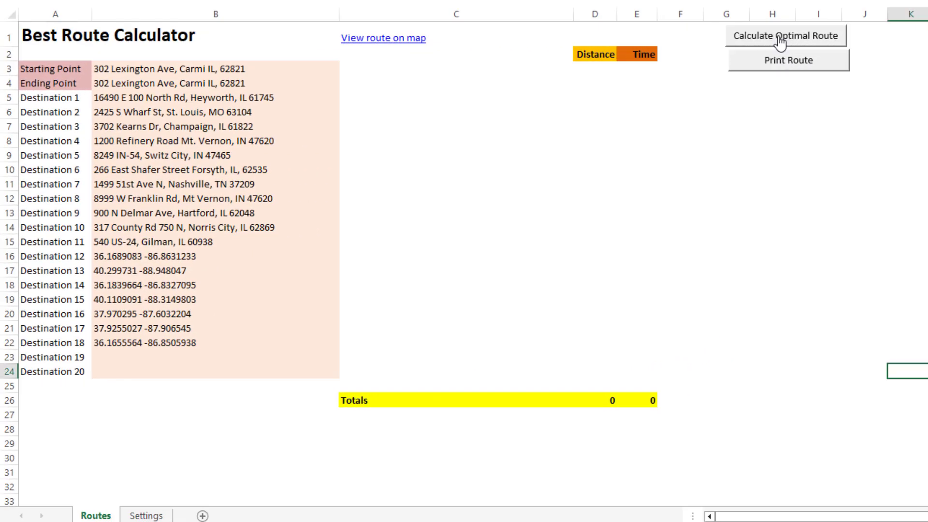
Step: Calculate the optimal route for the listed destinations and open that route on the map
{"action": "left_click", "coordinate": [779, 37]}
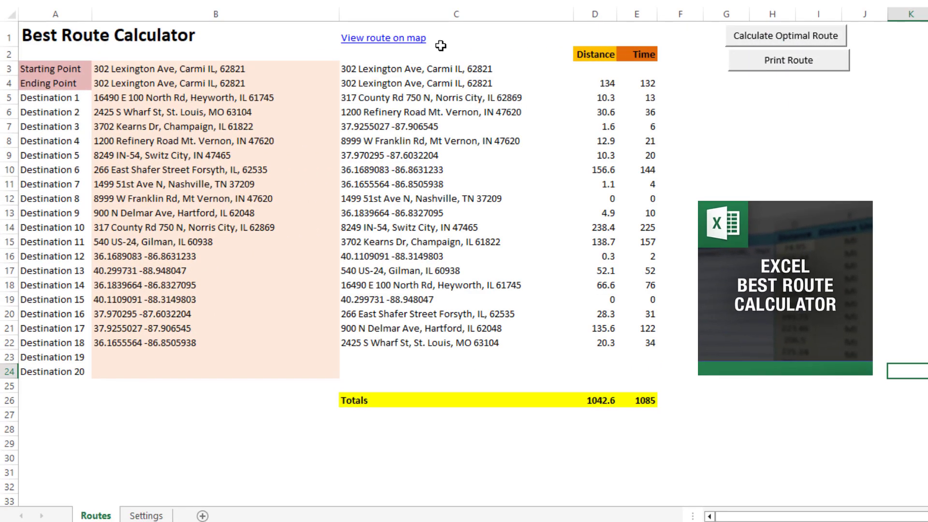
{"action": "left_click", "coordinate": [395, 39]}
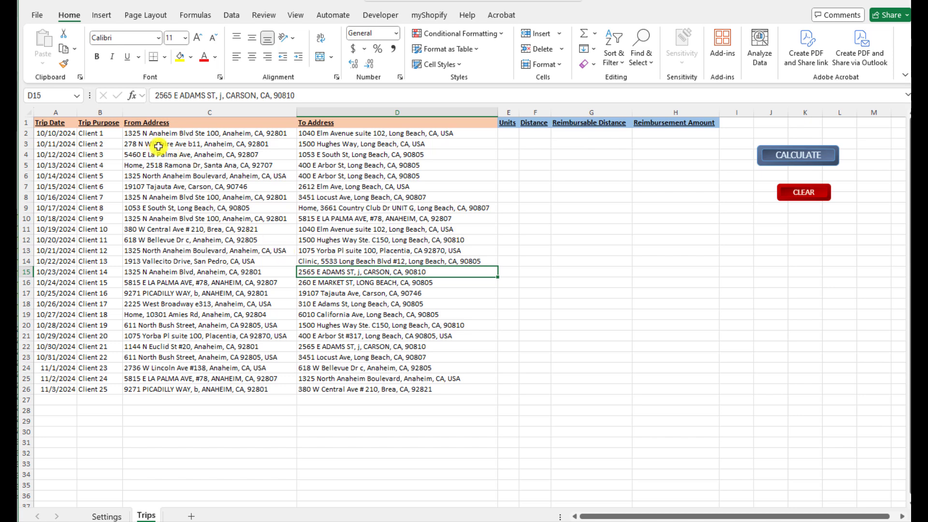
Step: Look over the From and To addresses on the Trips sheet and the per mile reimbursement rate on the Settings sheet
{"action": "left_click_drag", "start_coordinate": [161, 132], "coordinate": [364, 384]}
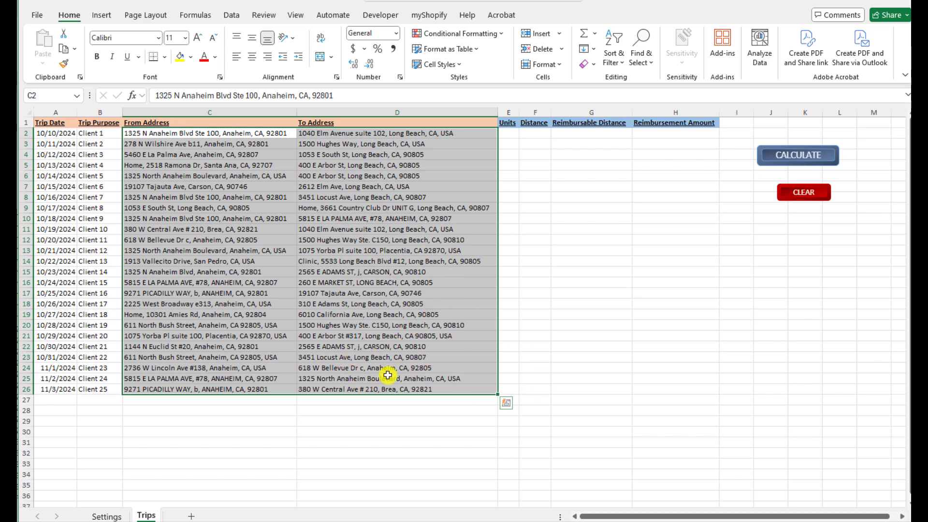
{"action": "left_click", "coordinate": [105, 516]}
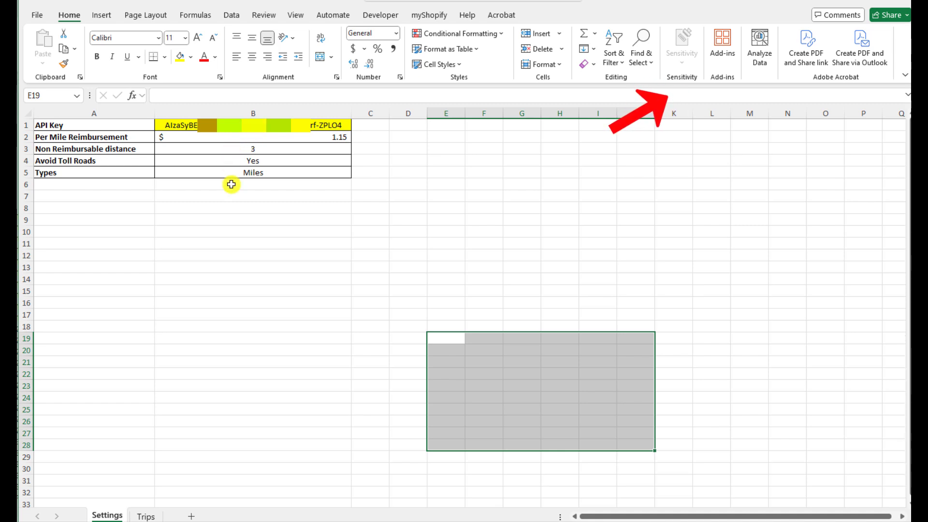
{"action": "left_click", "coordinate": [459, 265]}
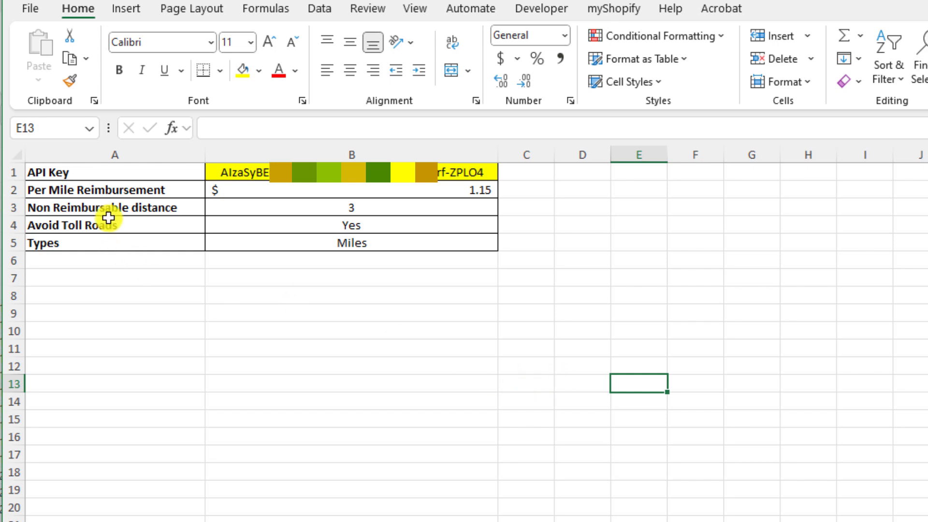
{"action": "left_click", "coordinate": [126, 191]}
{"action": "left_click_drag", "start_coordinate": [125, 191], "coordinate": [385, 197]}
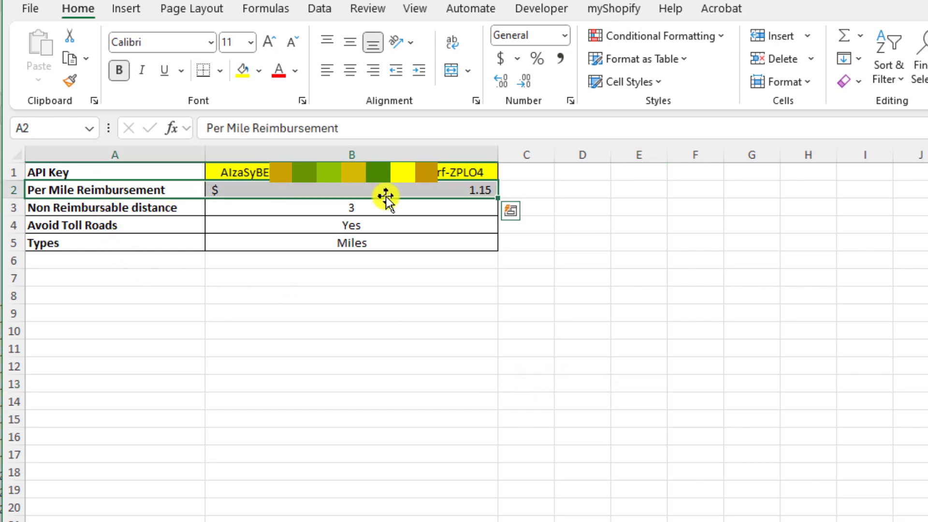
{"action": "left_click", "coordinate": [571, 242]}
{"action": "left_click", "coordinate": [474, 190]}
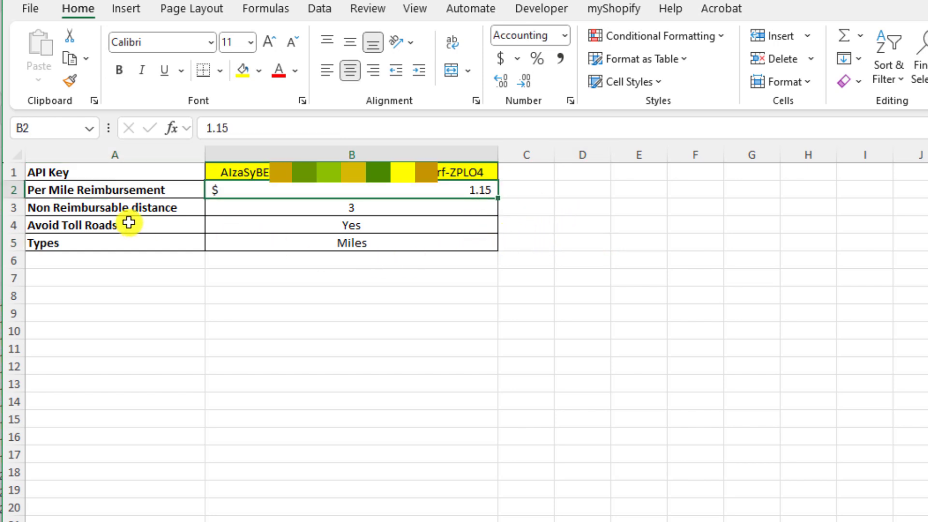
Step: Review the non-reimbursable distance, the avoid toll roads setting and the available distance unit types on the Settings sheet
{"action": "left_click", "coordinate": [36, 211]}
{"action": "left_click", "coordinate": [362, 208]}
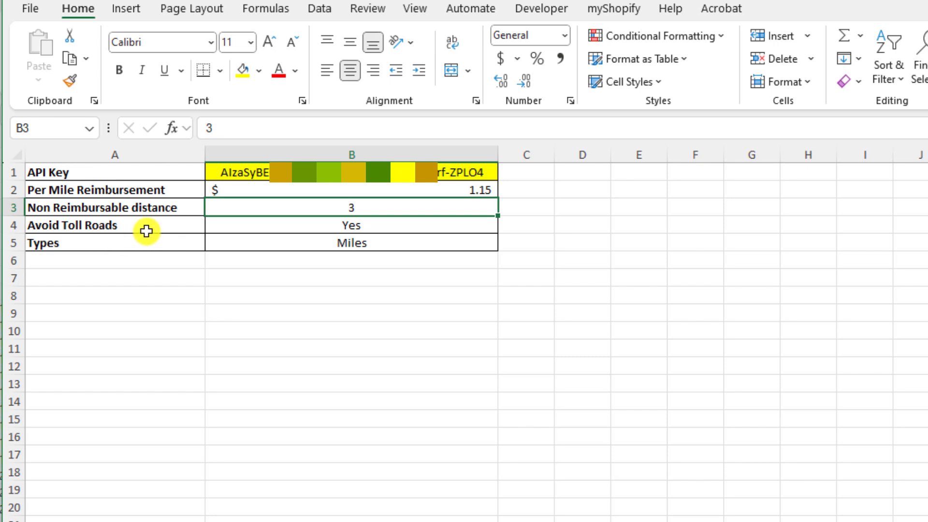
{"action": "left_click", "coordinate": [352, 226]}
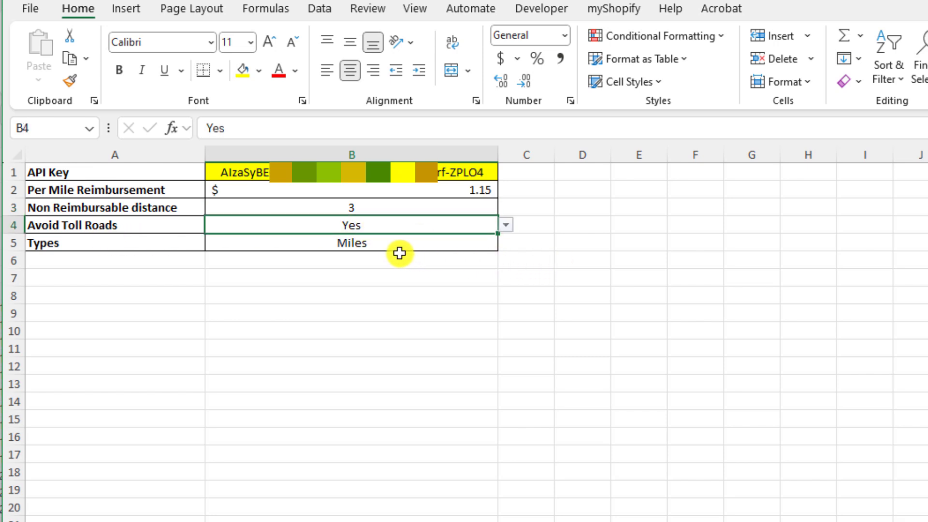
{"action": "left_click", "coordinate": [377, 243]}
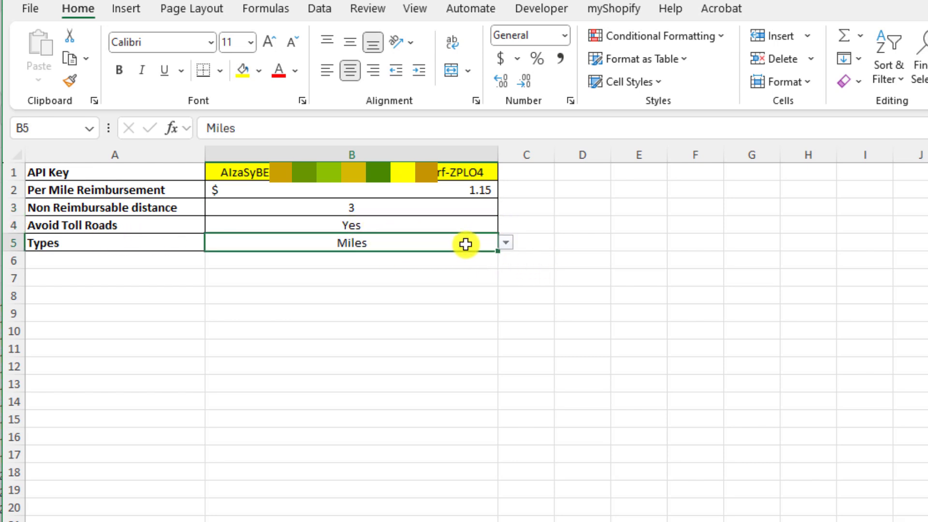
{"action": "left_click", "coordinate": [508, 243]}
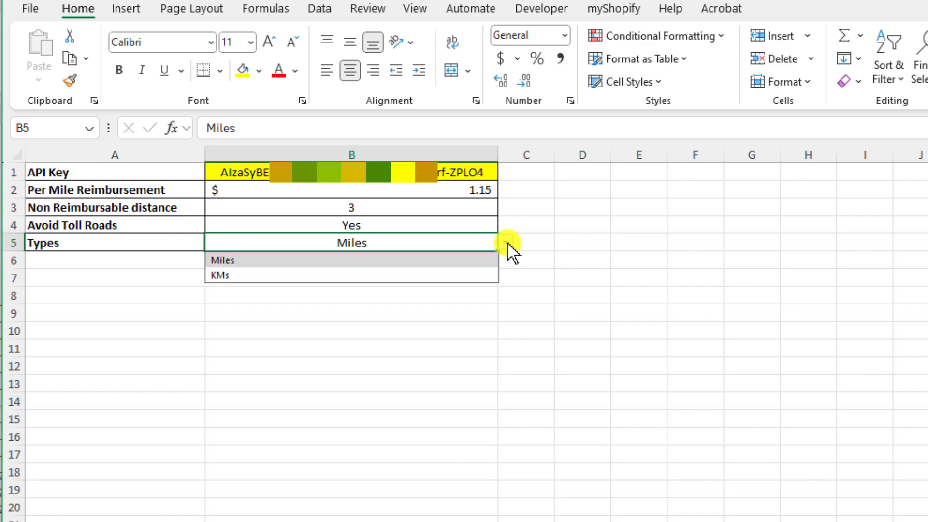
{"action": "left_click", "coordinate": [508, 243]}
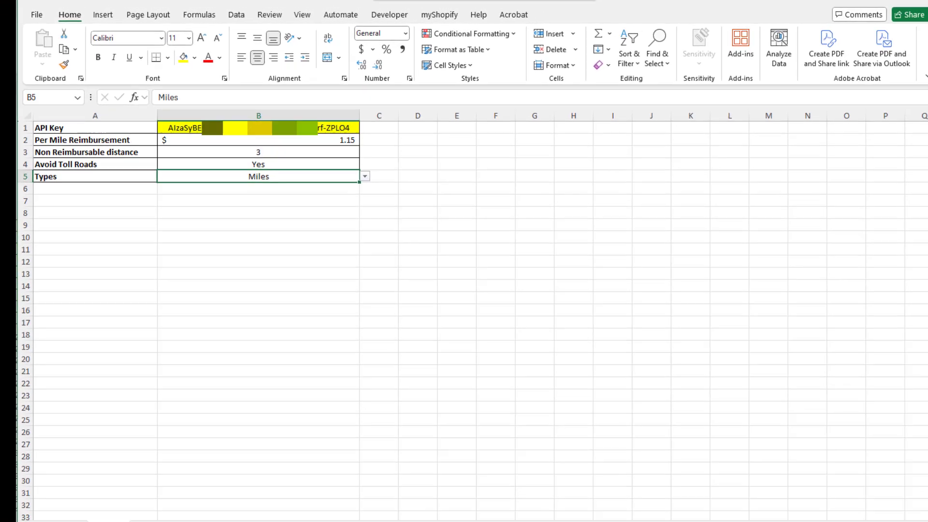
Step: Examine the Trip Date, Trip Purpose, From Address and To Address columns on the Trips sheet, including the first trip's address pair
{"action": "left_click", "coordinate": [146, 515]}
{"action": "left_click", "coordinate": [172, 174]}
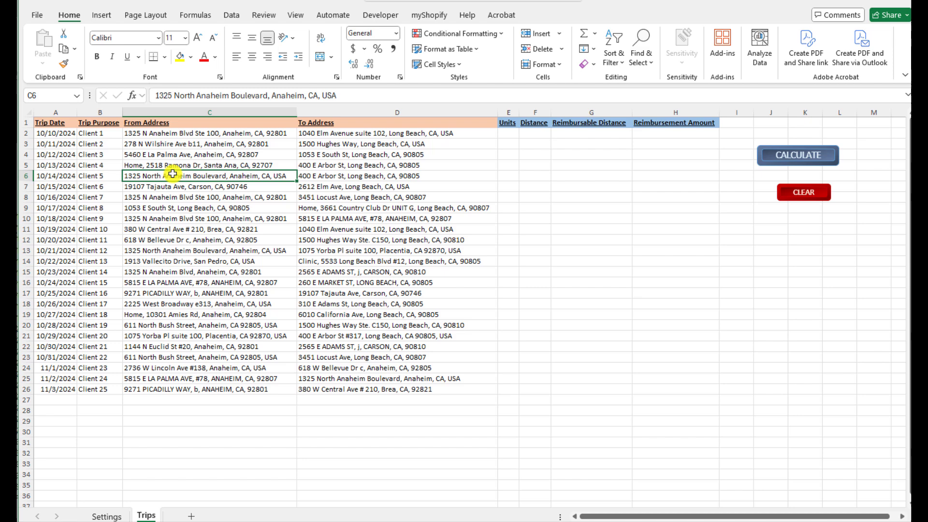
{"action": "left_click", "coordinate": [56, 112]}
{"action": "left_click", "coordinate": [106, 112]}
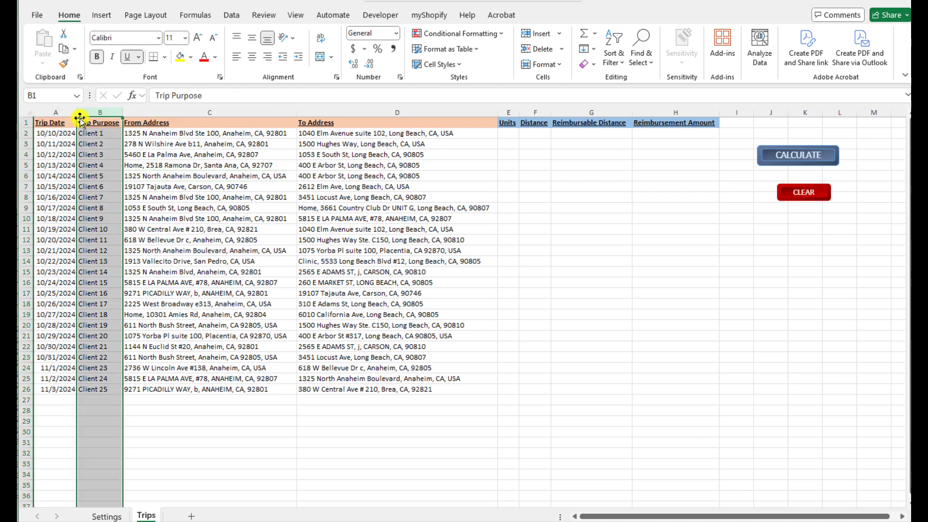
{"action": "left_click", "coordinate": [62, 112]}
{"action": "left_click", "coordinate": [176, 110]}
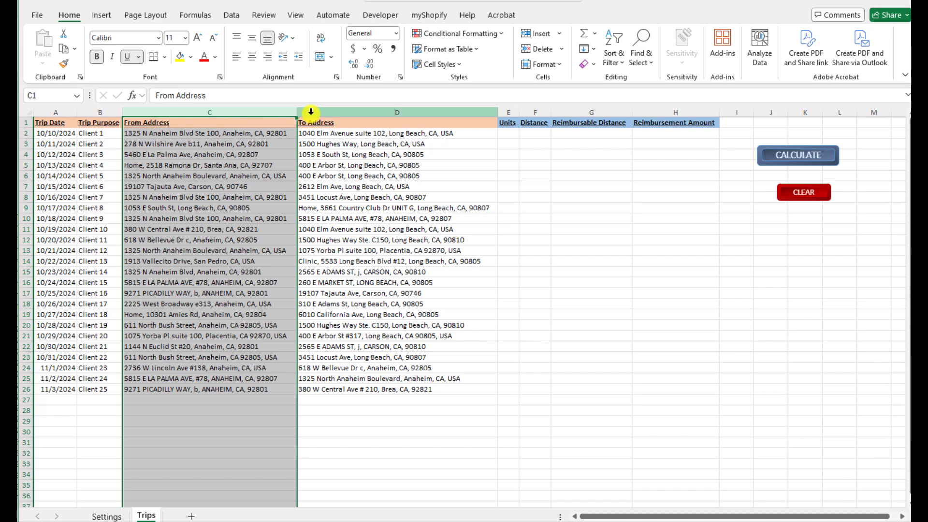
{"action": "left_click", "coordinate": [342, 112]}
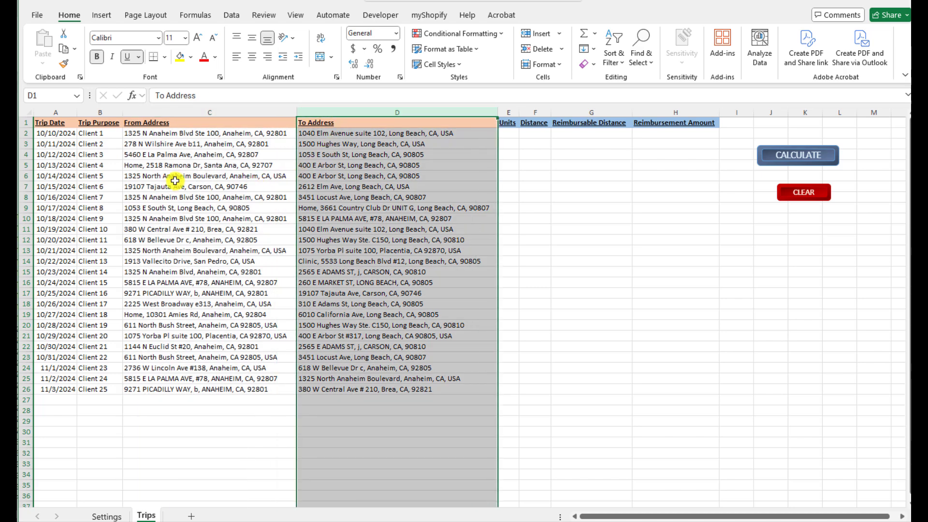
{"action": "left_click_drag", "start_coordinate": [166, 137], "coordinate": [324, 134]}
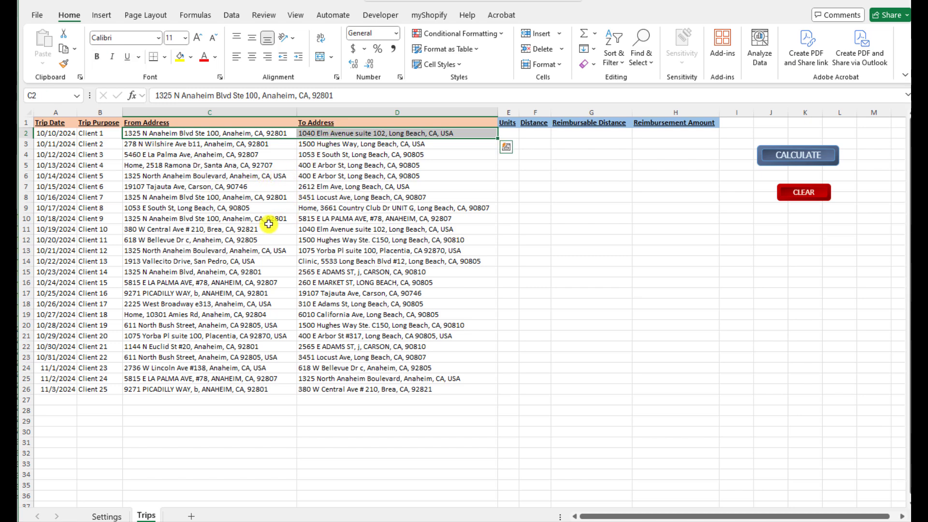
Step: Calculate the distances and reimbursement amounts for all listed trips and dismiss the completion message
{"action": "left_click", "coordinate": [797, 159]}
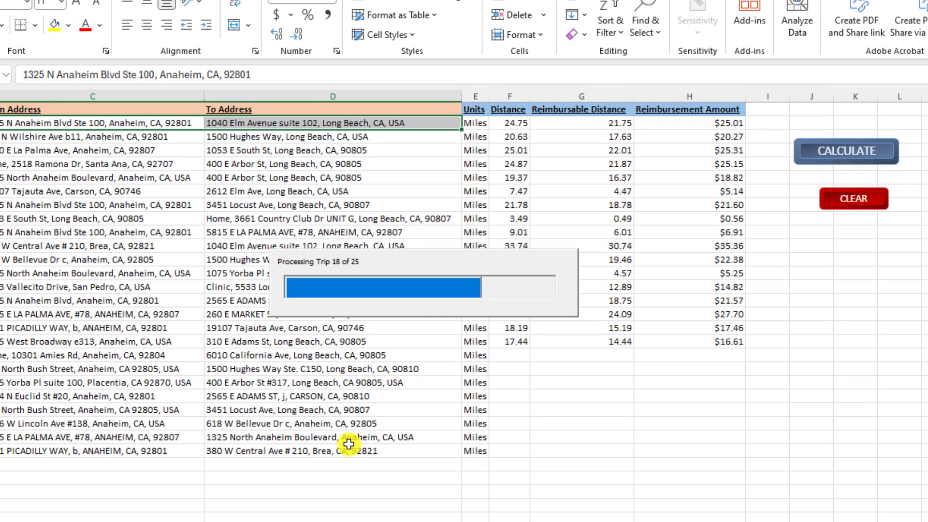
{"action": "left_click", "coordinate": [579, 351]}
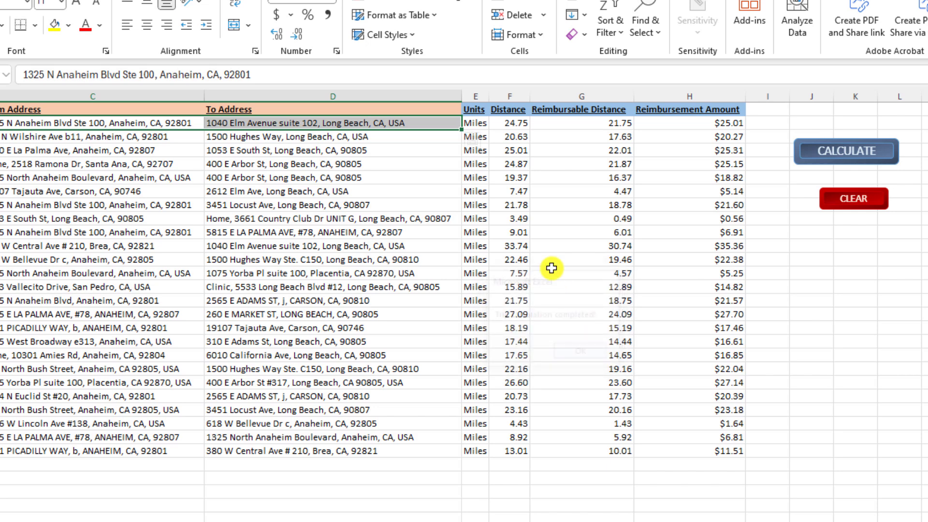
Step: Inspect the first trip's calculated distance, reimbursable distance and reimbursement amount
{"action": "left_click", "coordinate": [513, 137]}
{"action": "left_click", "coordinate": [599, 124]}
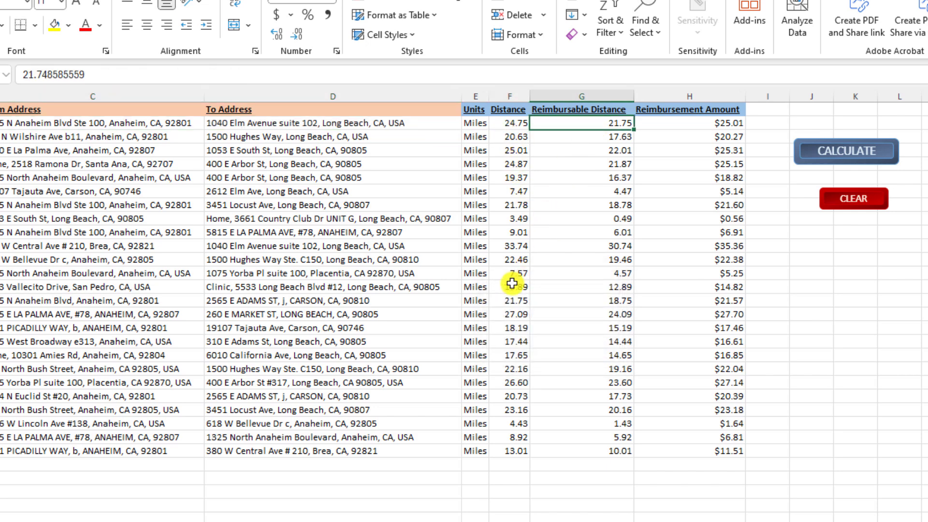
{"action": "left_click", "coordinate": [510, 121]}
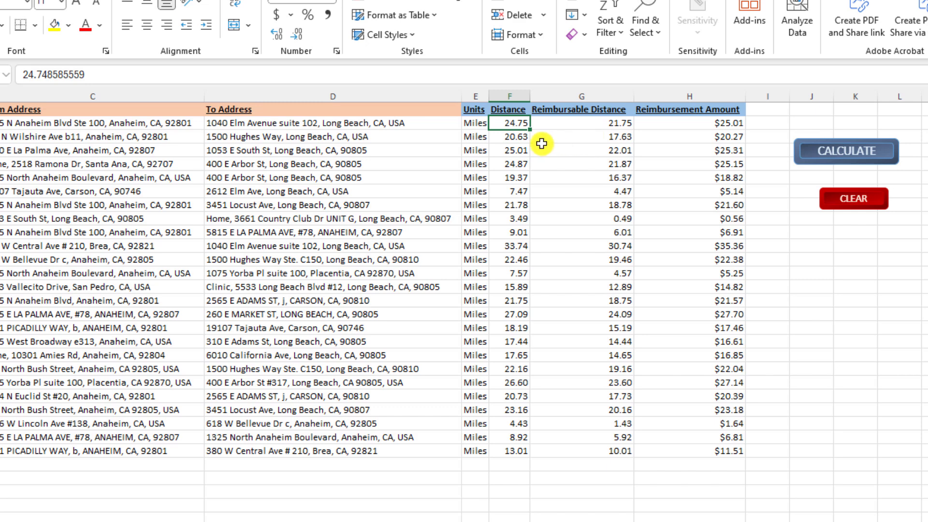
{"action": "left_click", "coordinate": [610, 124]}
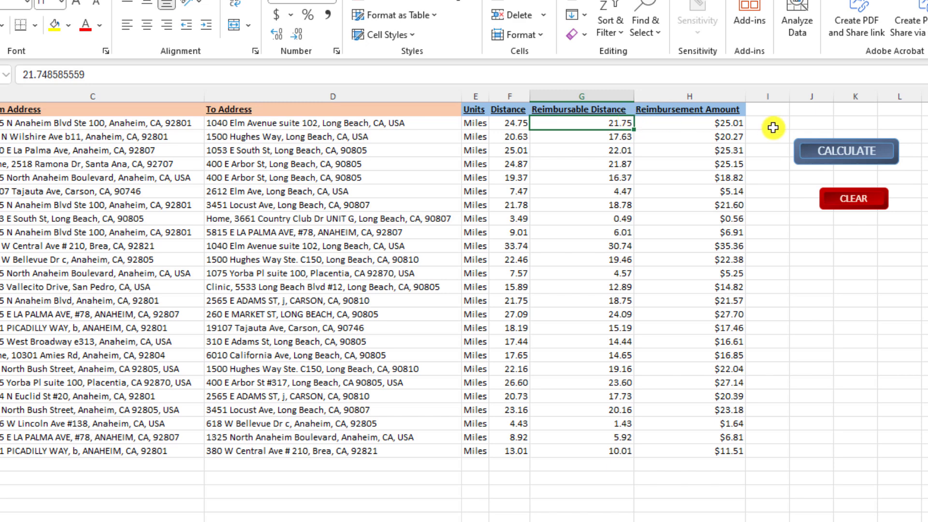
{"action": "left_click", "coordinate": [725, 123]}
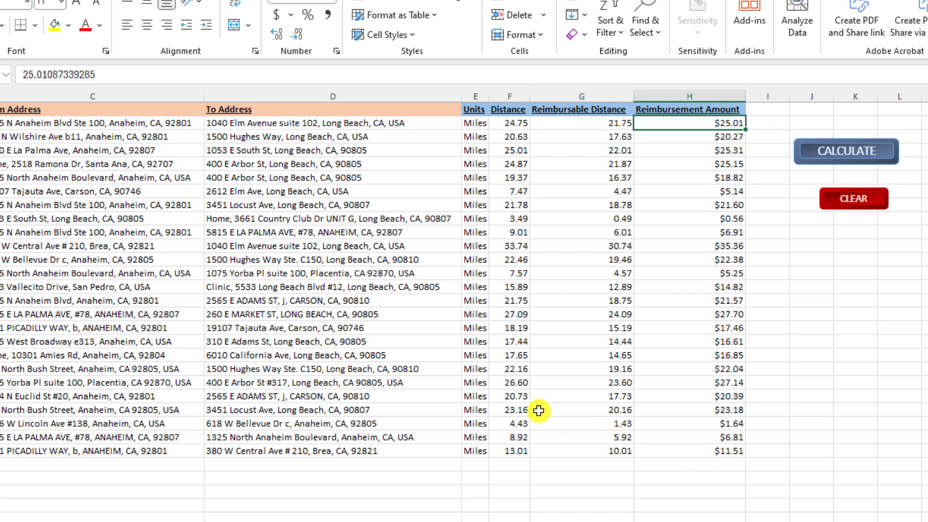